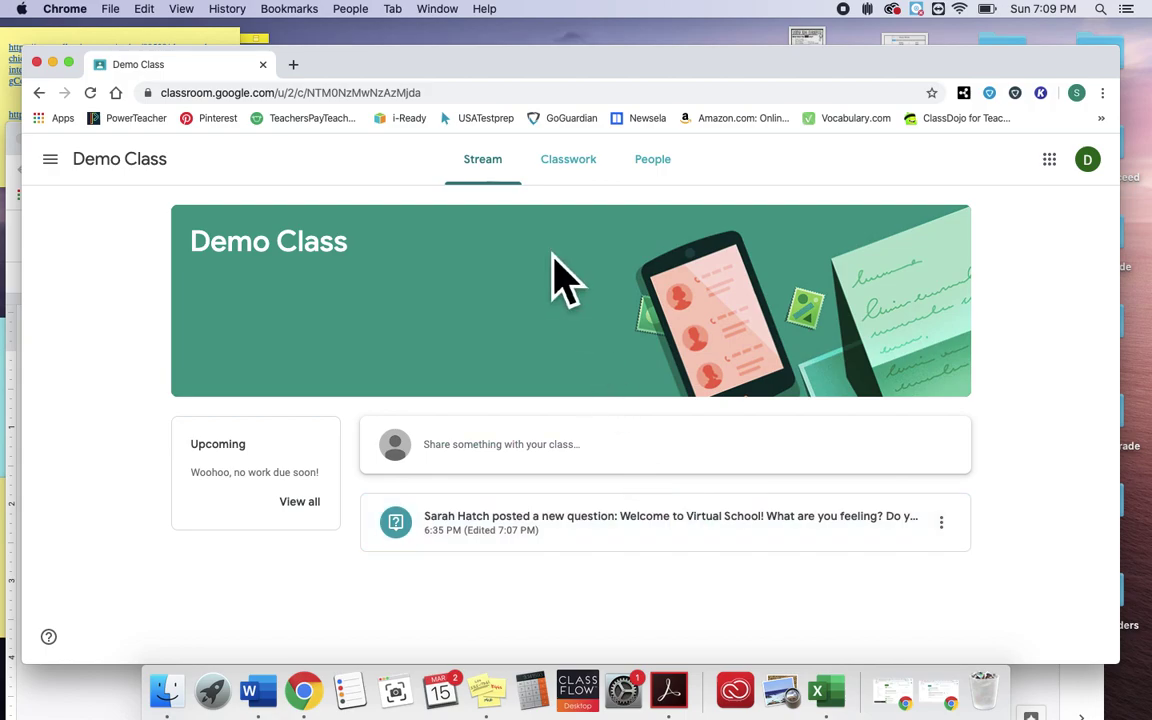
Step: Open the Welcome to Virtual School question from the Stream and read its 80–100 word post instructions
click(576, 182)
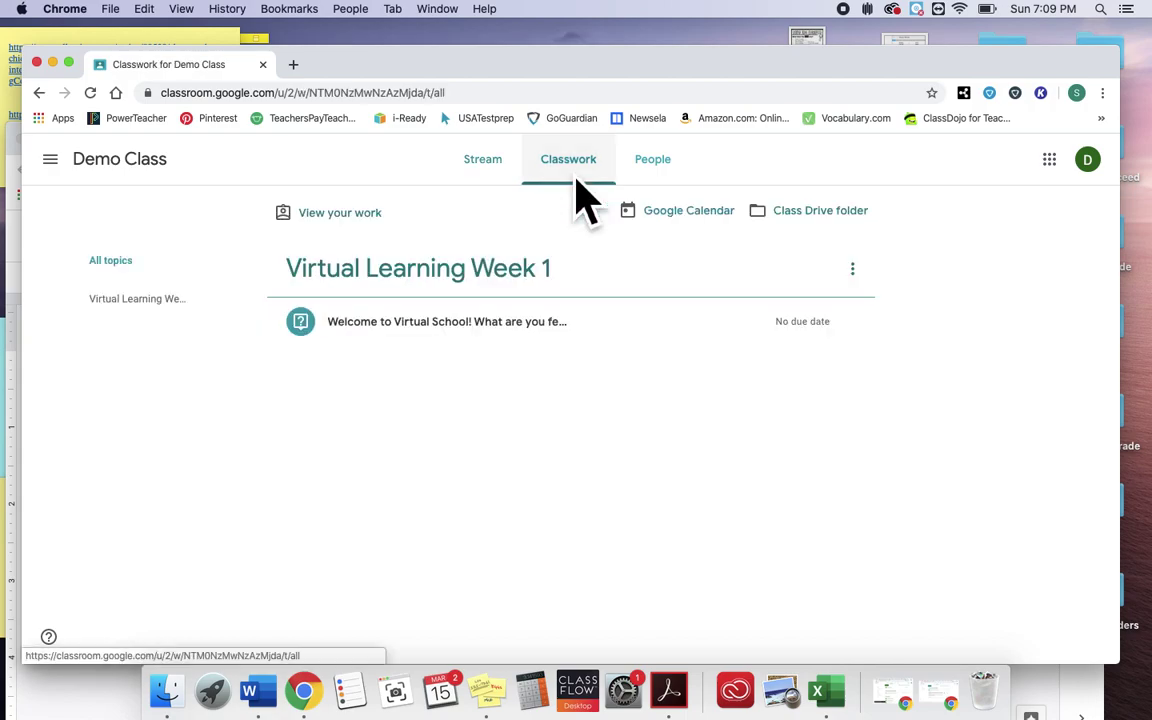
click(503, 180)
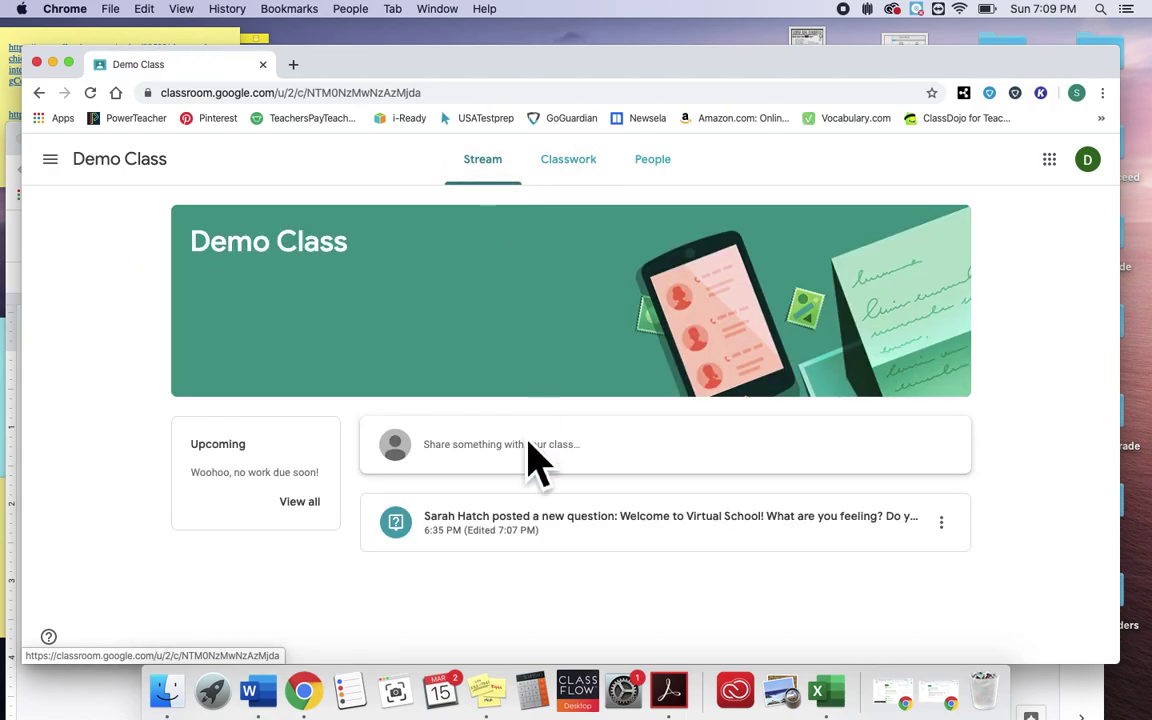
click(664, 531)
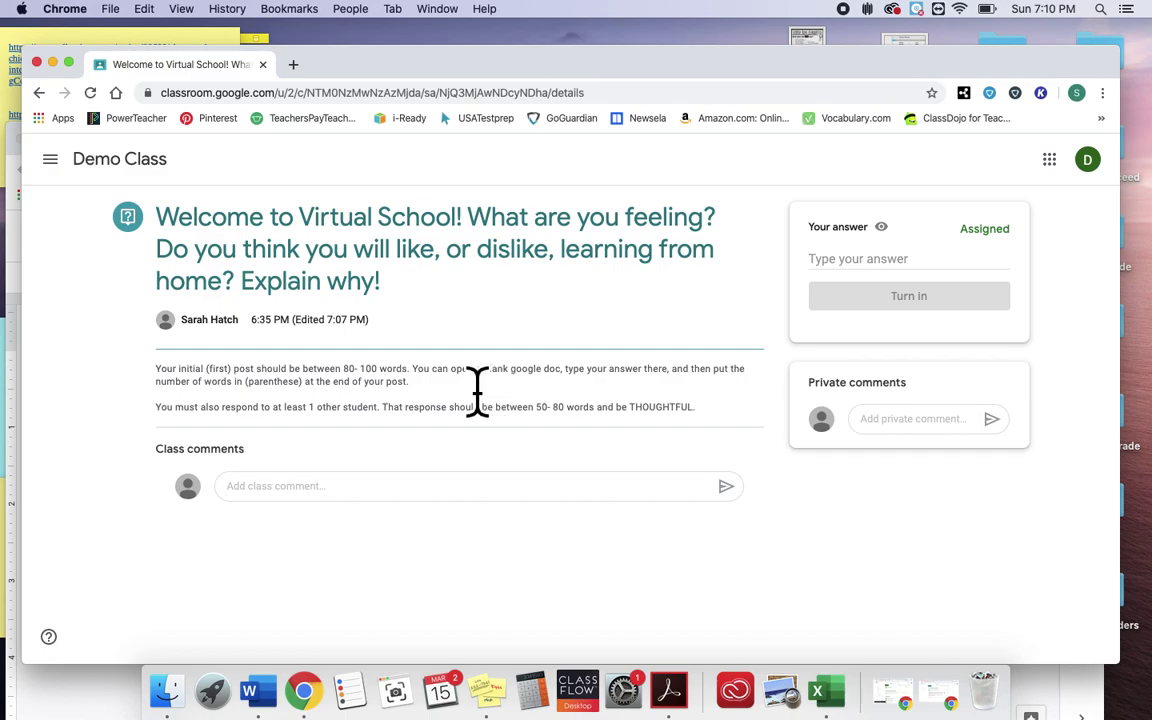
drag(452, 391, 570, 391)
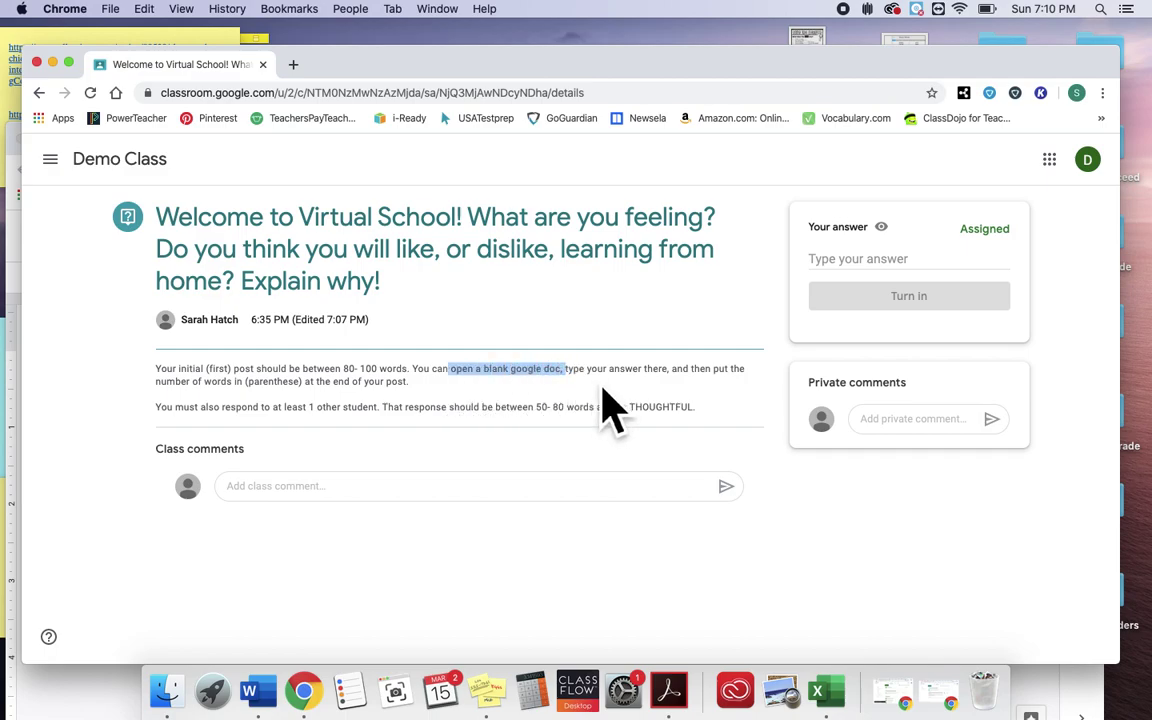
click(605, 407)
key(super+grave)
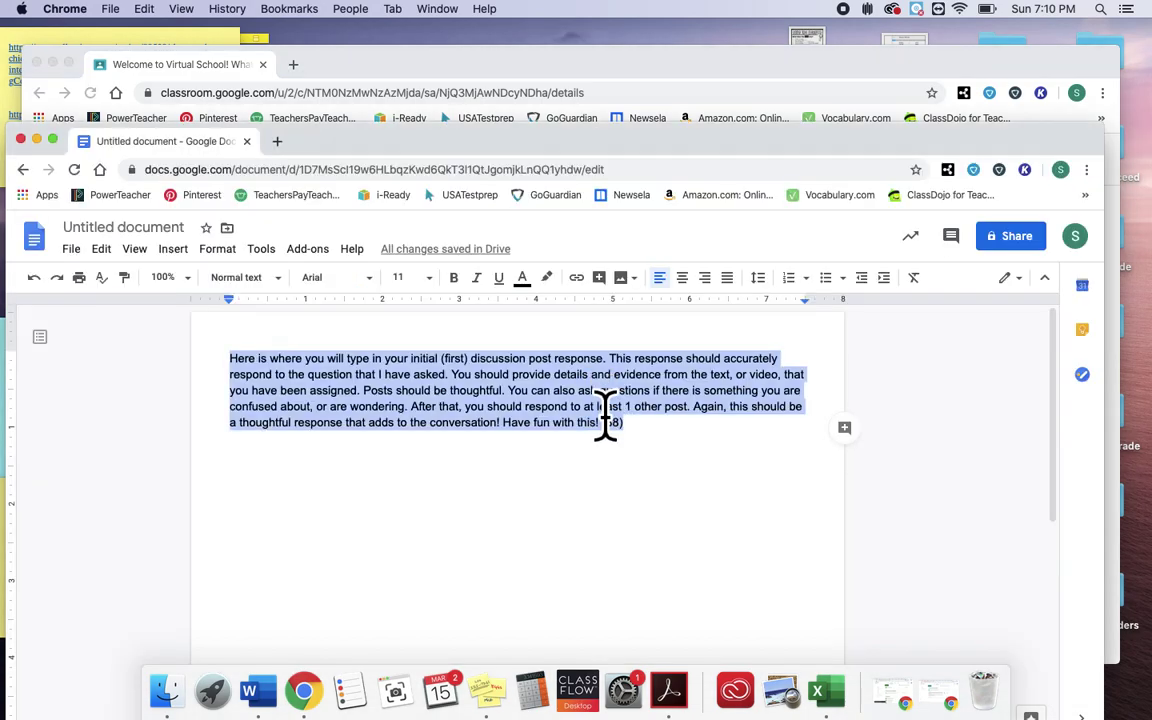
Step: Select the response paragraph and confirm with Word count that it is 88 words
click(604, 418)
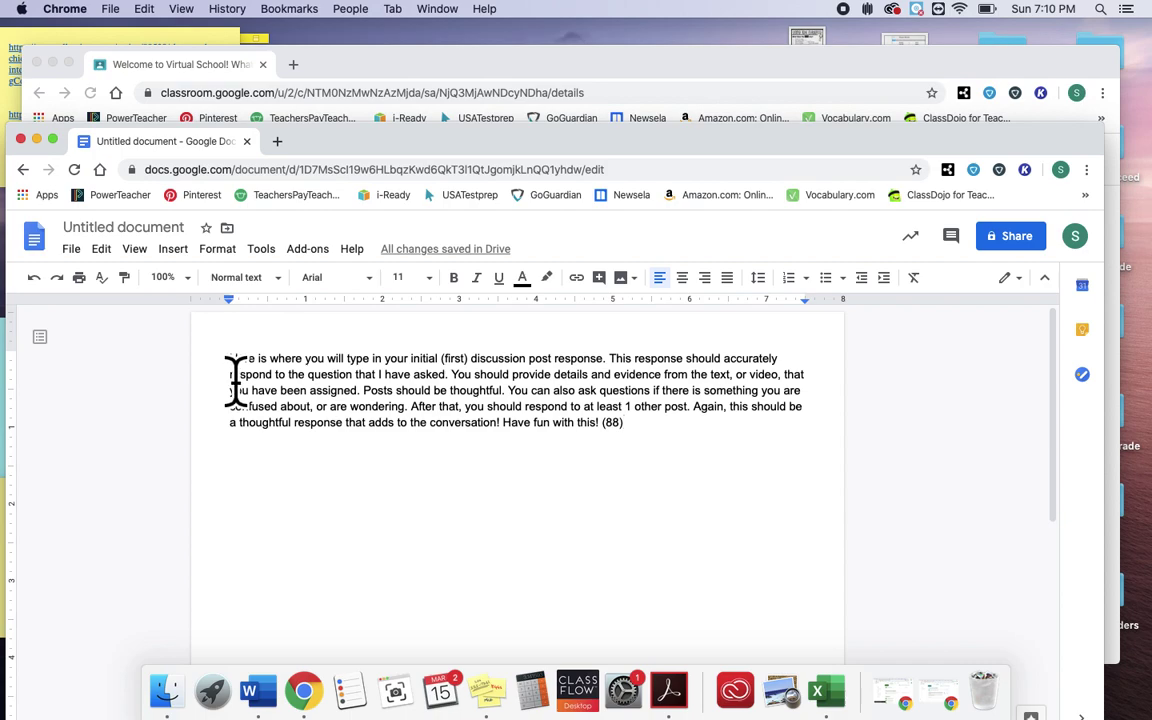
drag(236, 378, 613, 445)
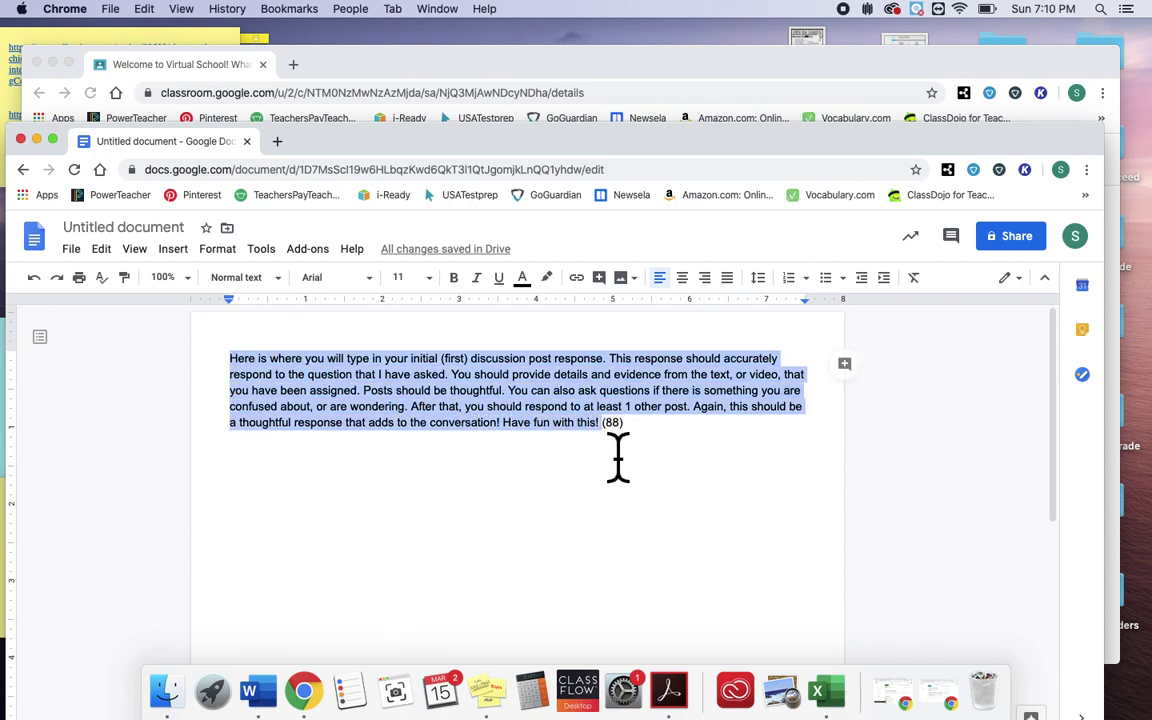
click(264, 251)
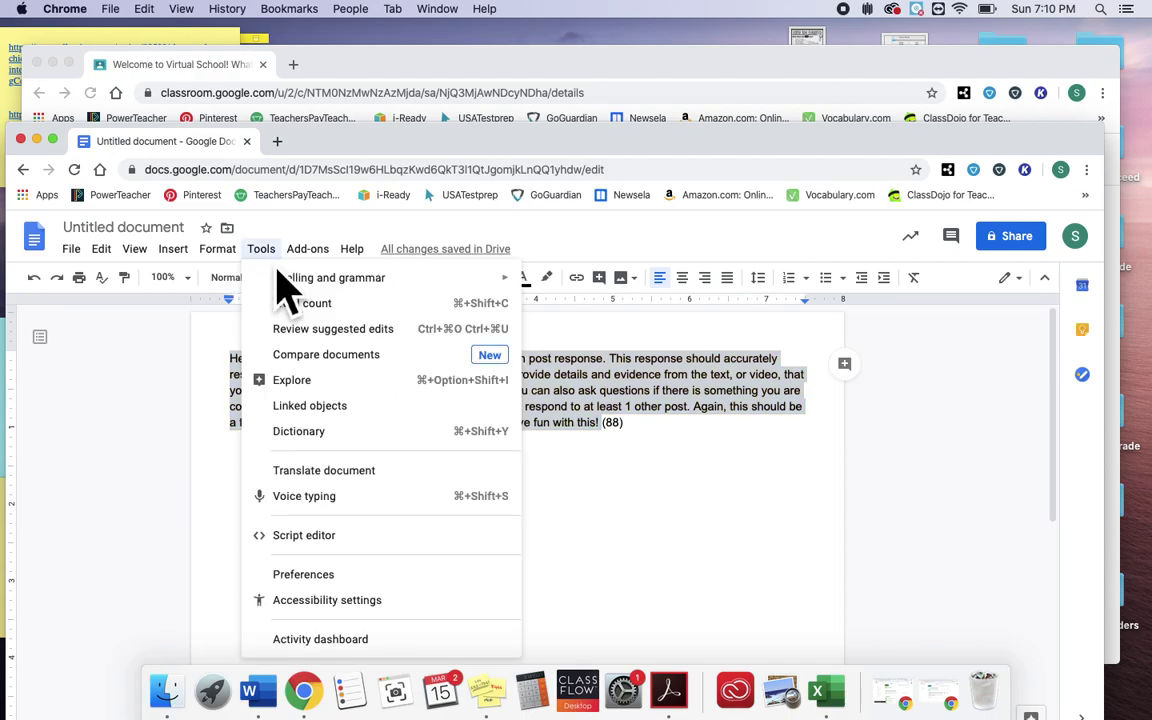
click(308, 318)
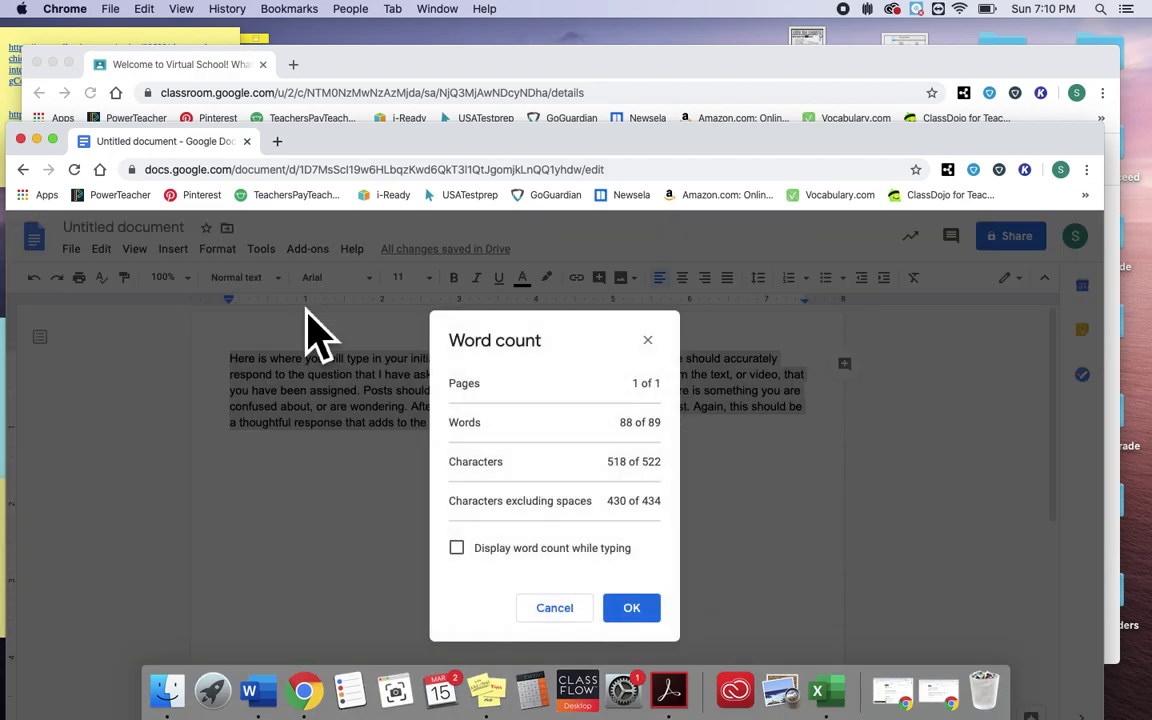
click(645, 604)
Step: Reselect the whole response paragraph and copy it to the clipboard
click(650, 455)
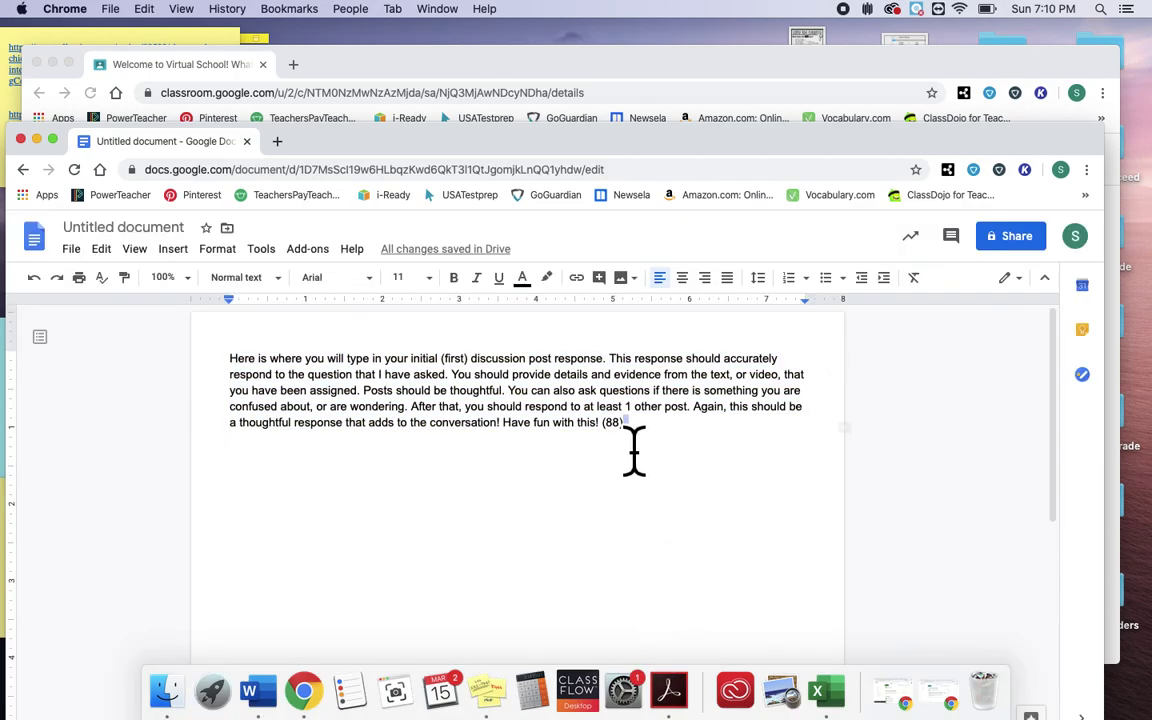
double_click(612, 422)
click(686, 458)
drag(624, 422, 230, 375)
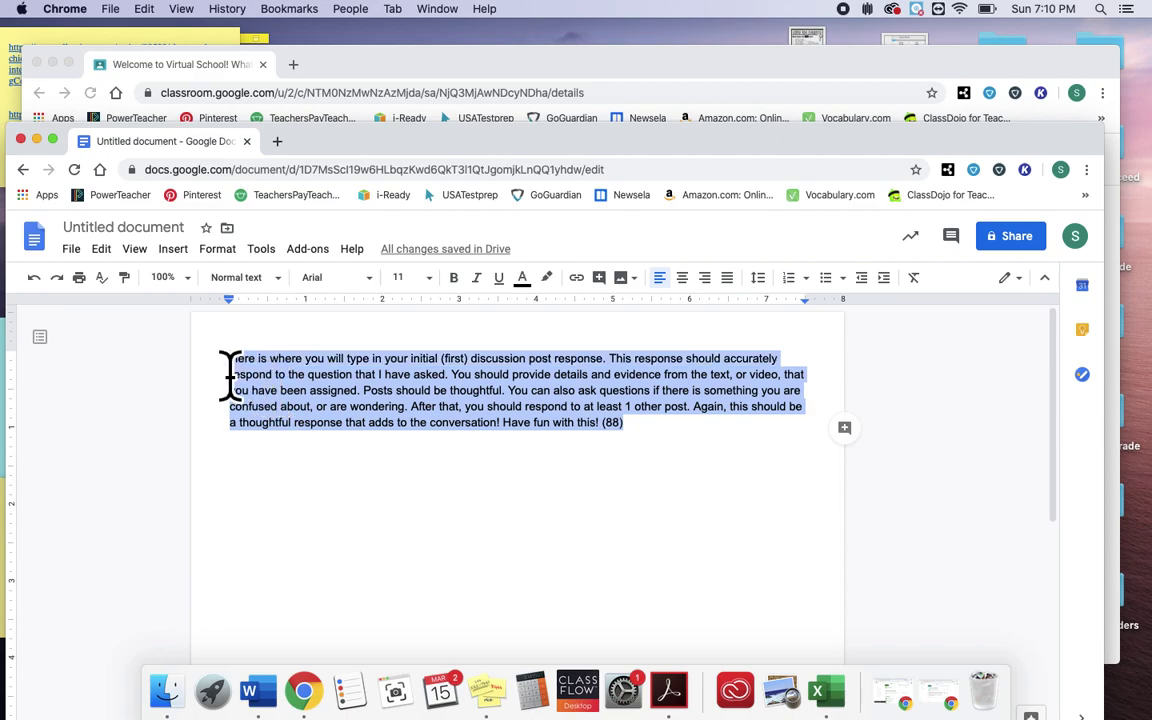
right_click(308, 408)
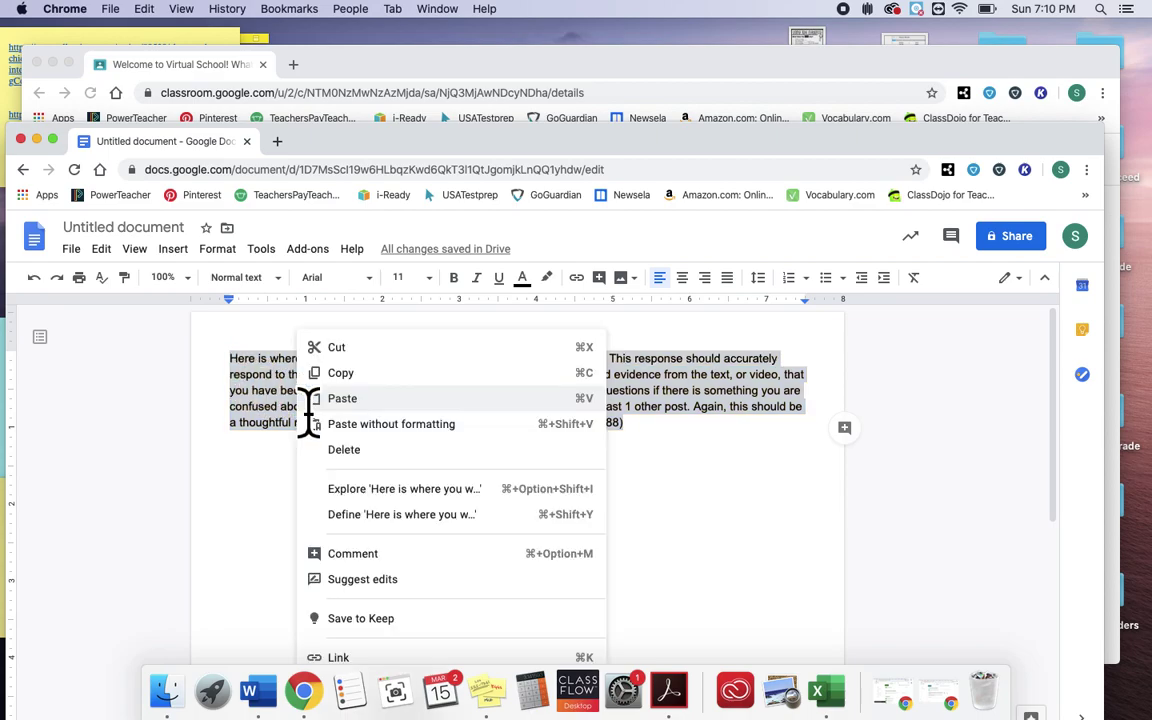
click(360, 375)
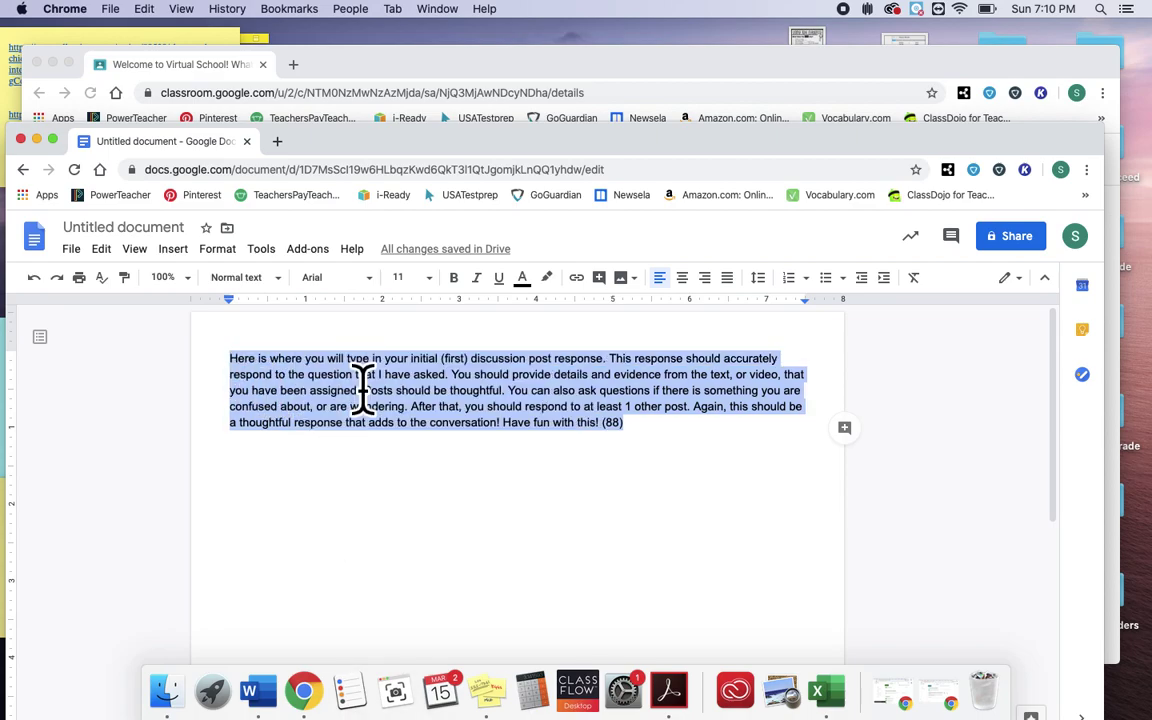
click(440, 100)
Step: Paste the copied 88-word response into the answer box and confirm Turn in
click(836, 272)
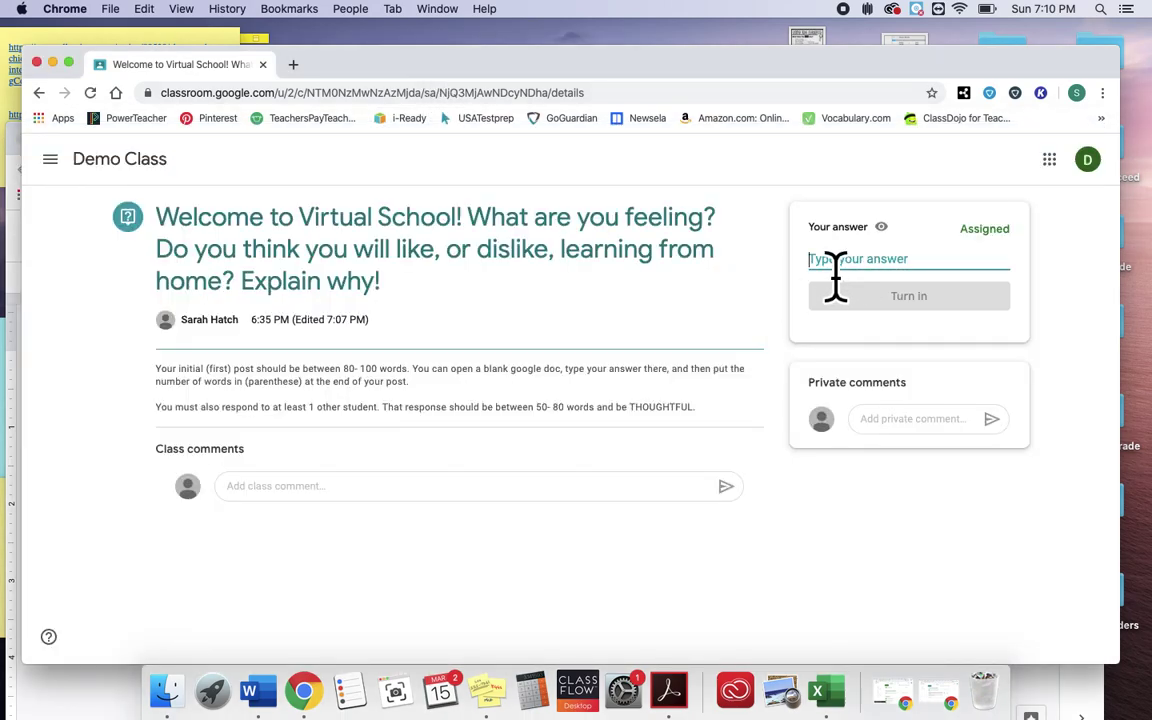
right_click(832, 260)
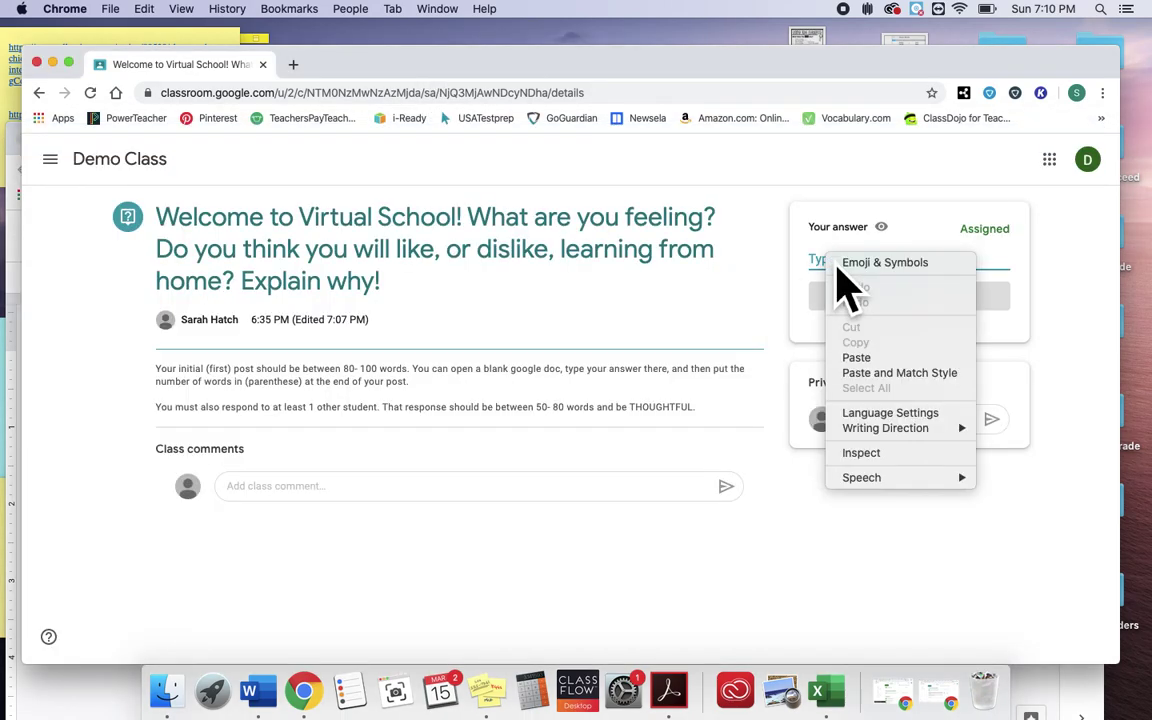
click(888, 359)
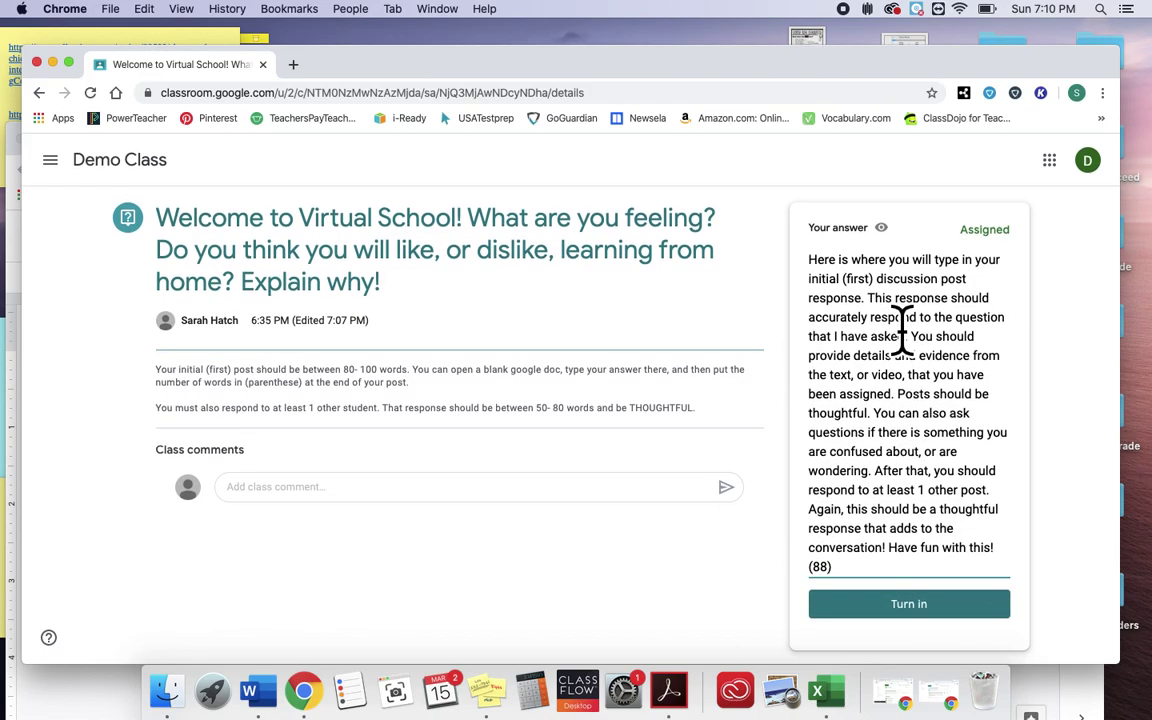
scroll(905, 360, down, 1)
click(910, 588)
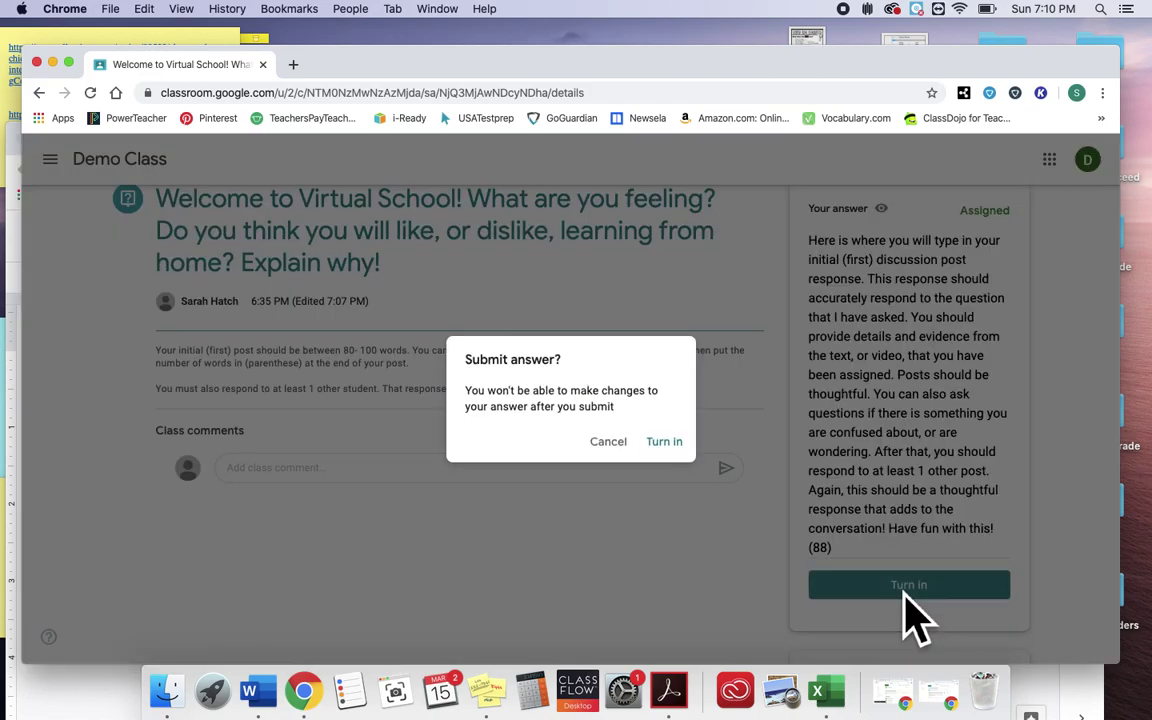
click(666, 444)
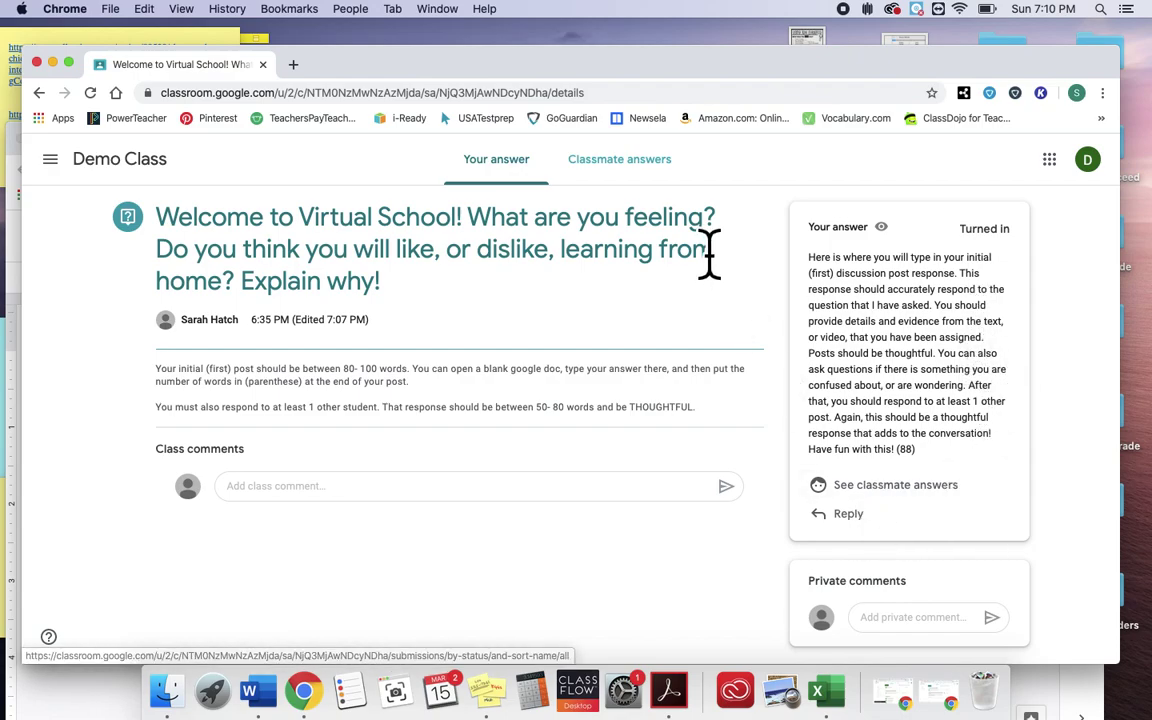
Step: Under Classmate answers, reply 'and then I can reply to their post here.' to the posted answer
click(870, 485)
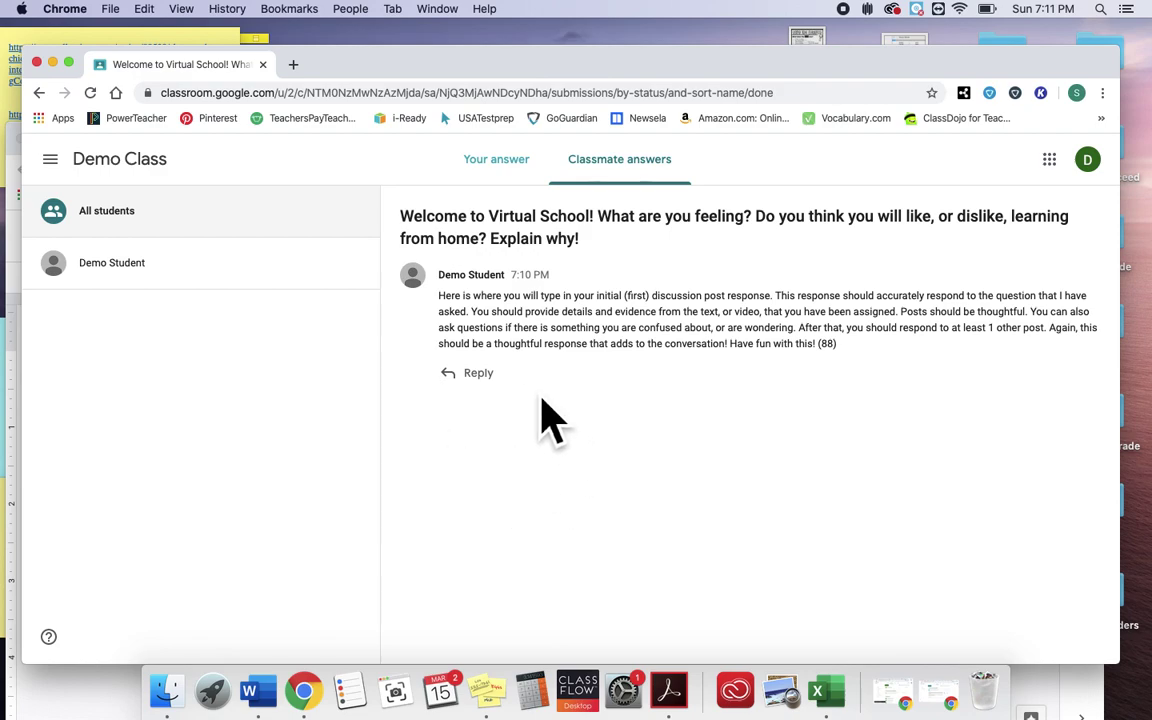
click(490, 379)
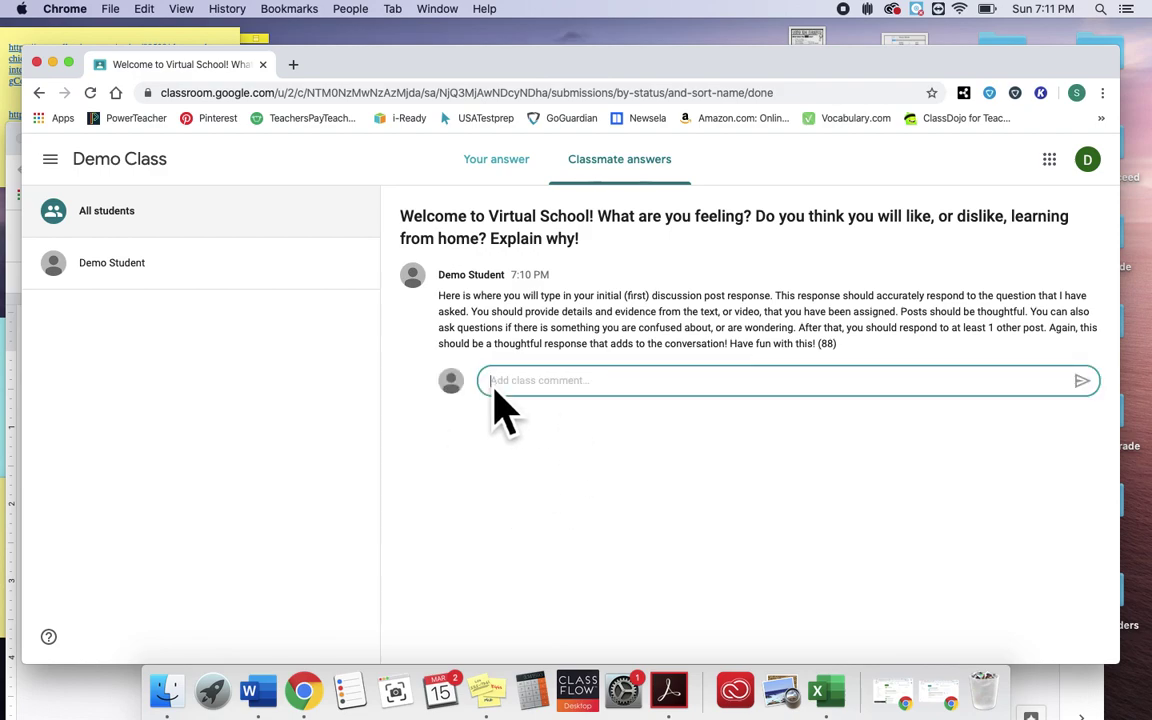
text(and)
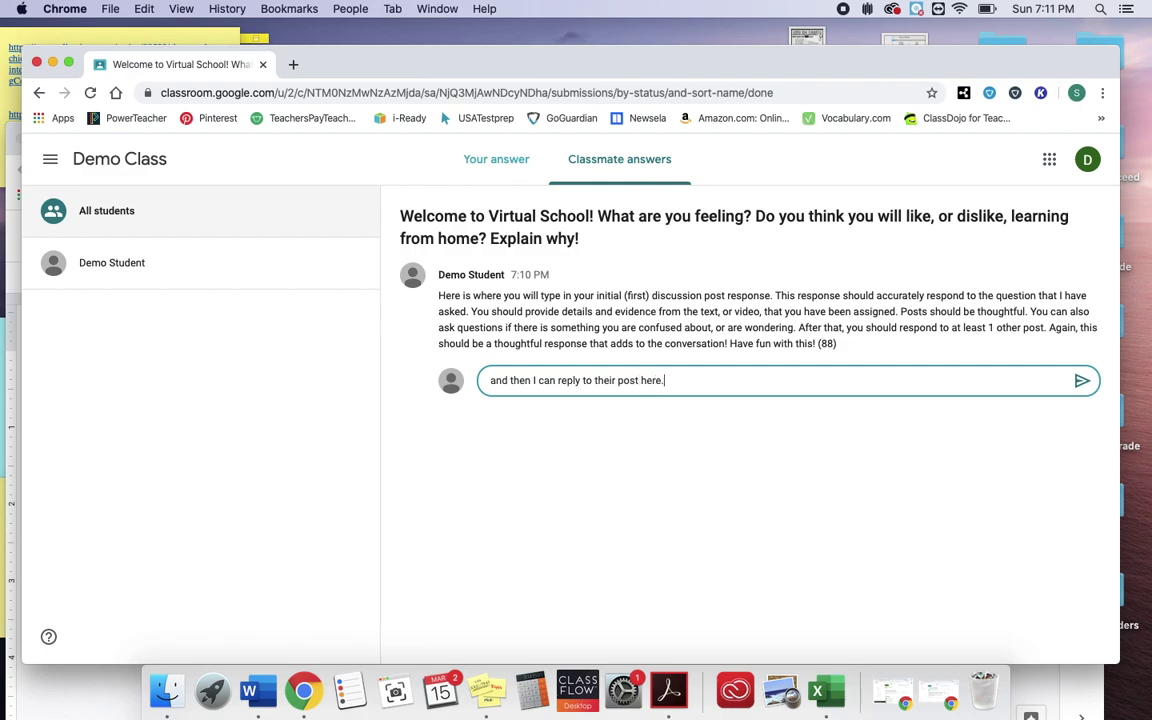
click(1082, 381)
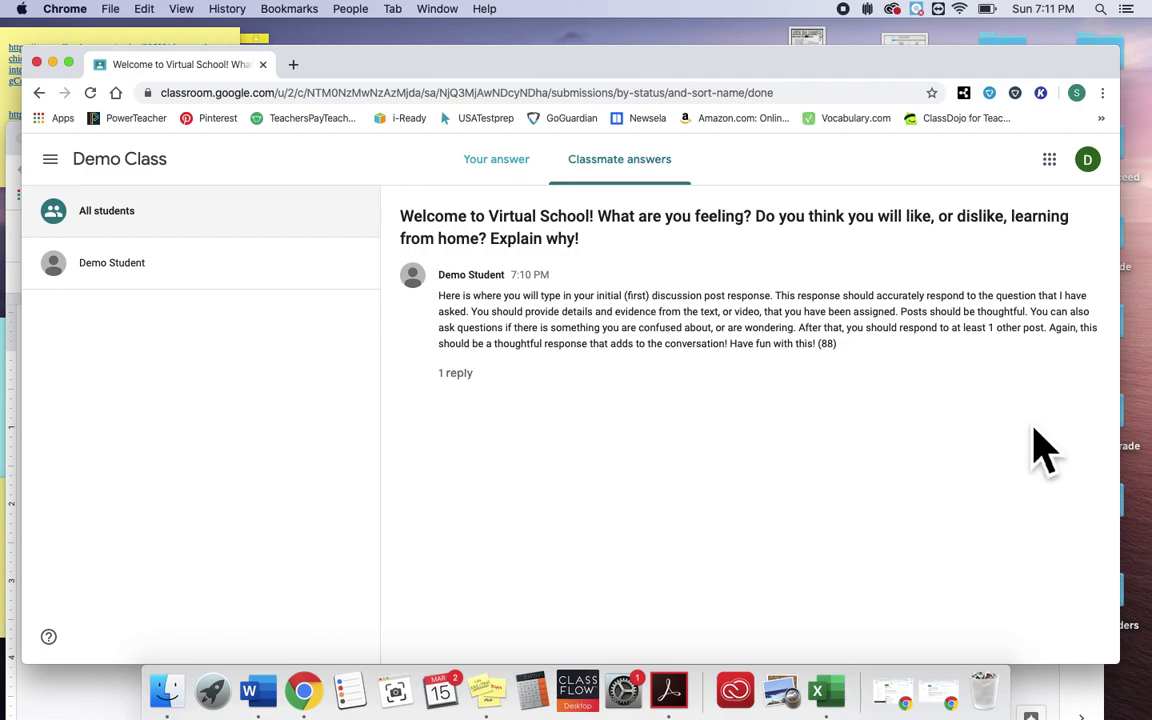
click(472, 378)
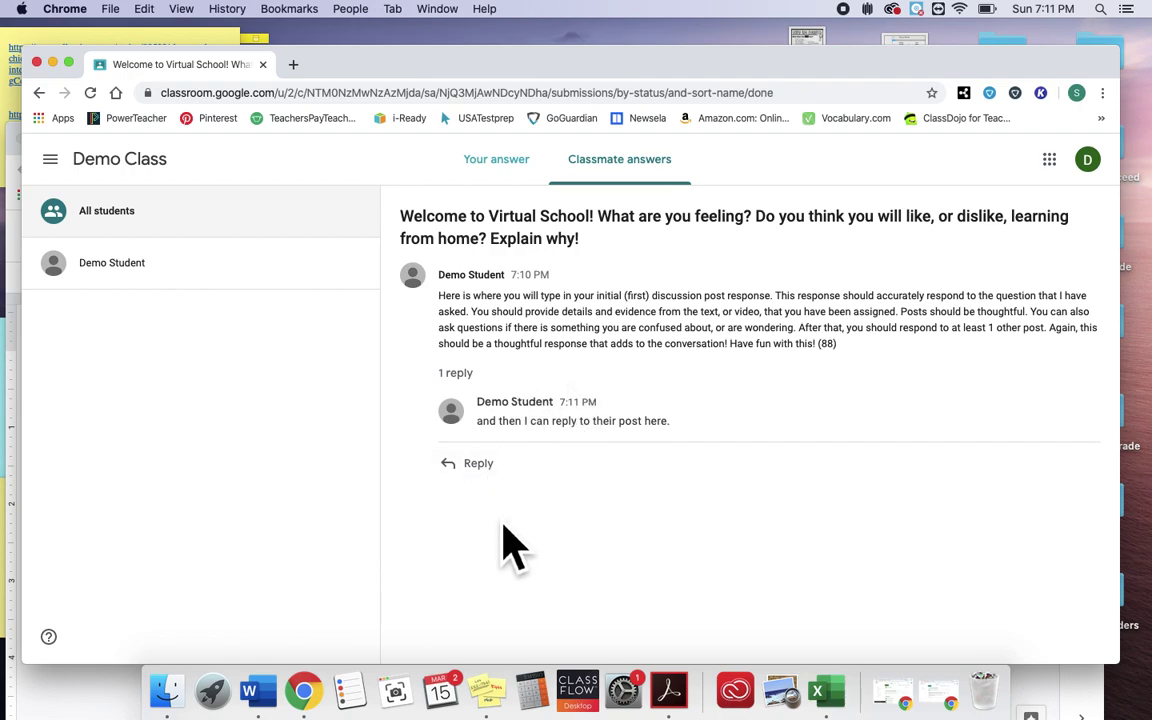
click(462, 377)
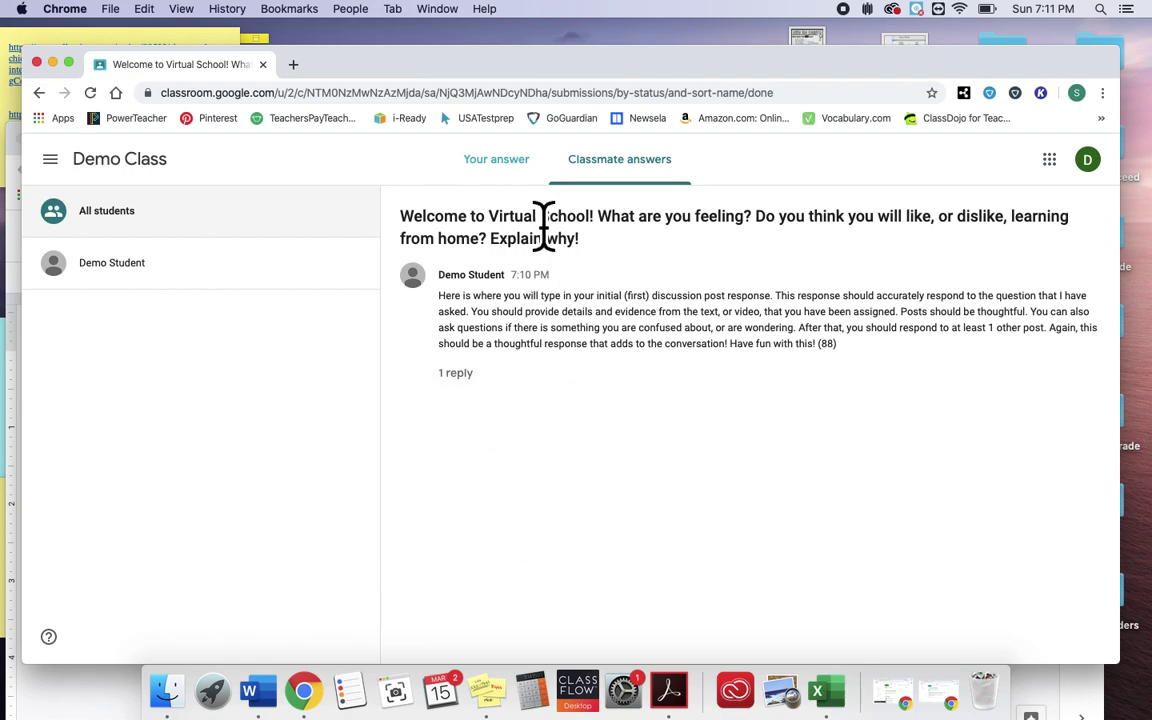
click(515, 175)
Step: Switch back to the Your answer view showing the turned-in response with 1 reply
click(605, 172)
click(485, 180)
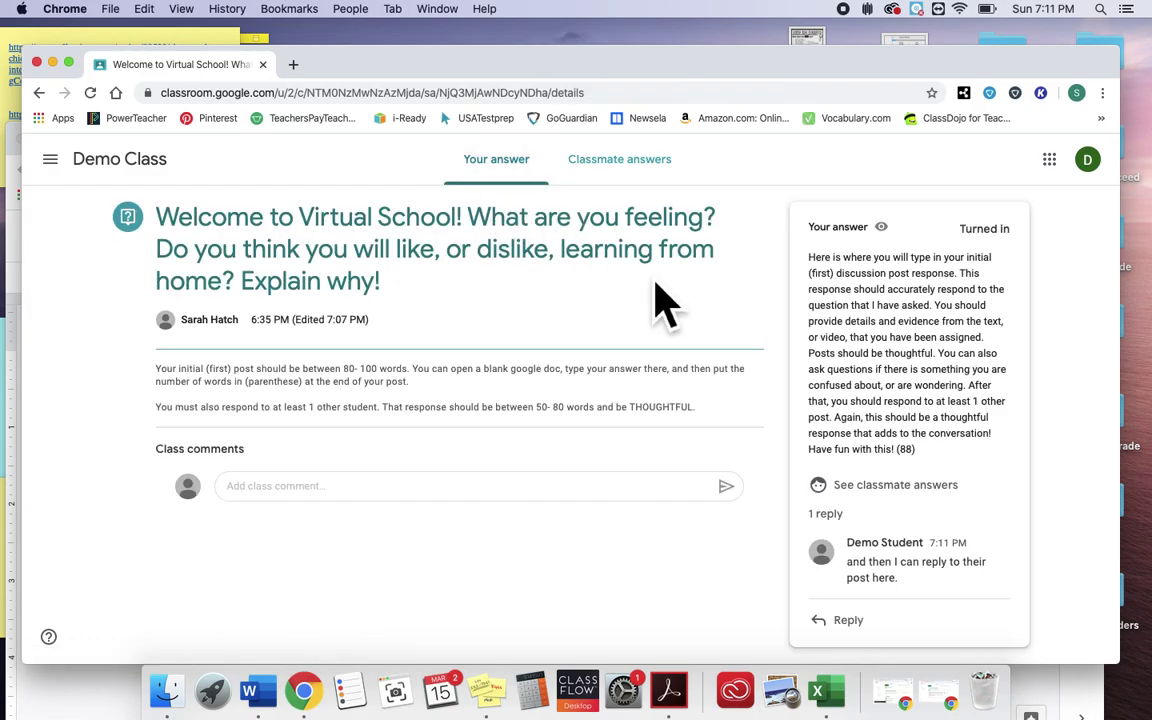
scroll(630, 334, down, 2)
scroll(630, 334, up, 2)
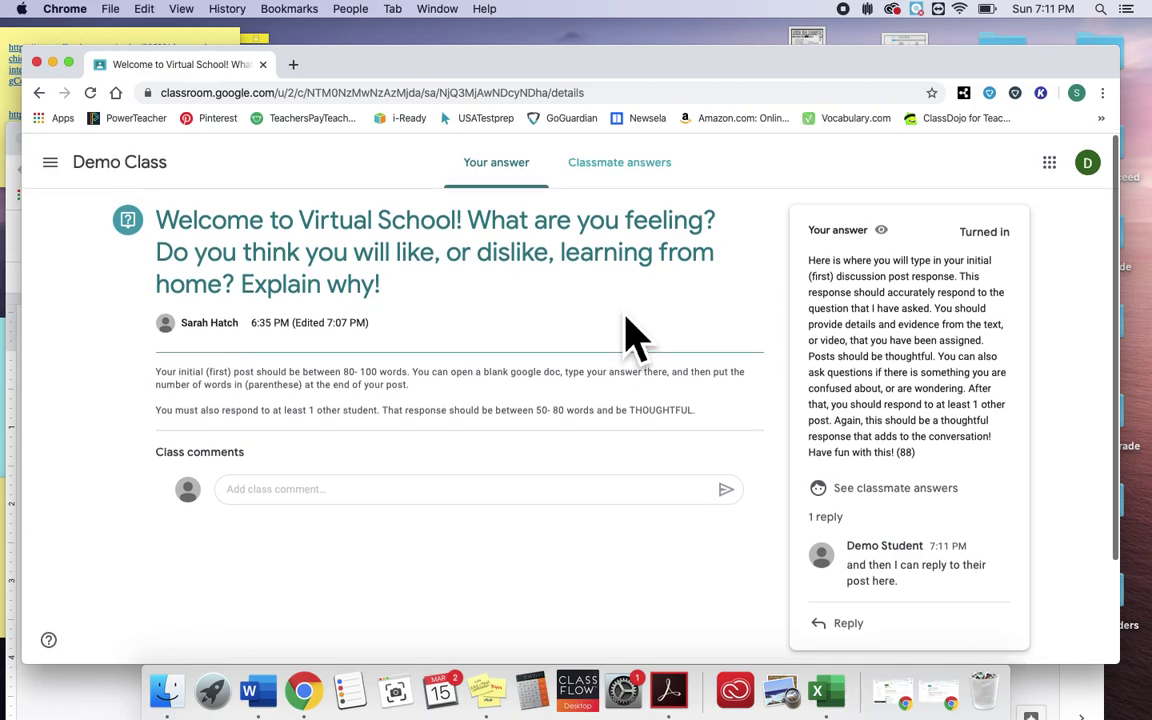